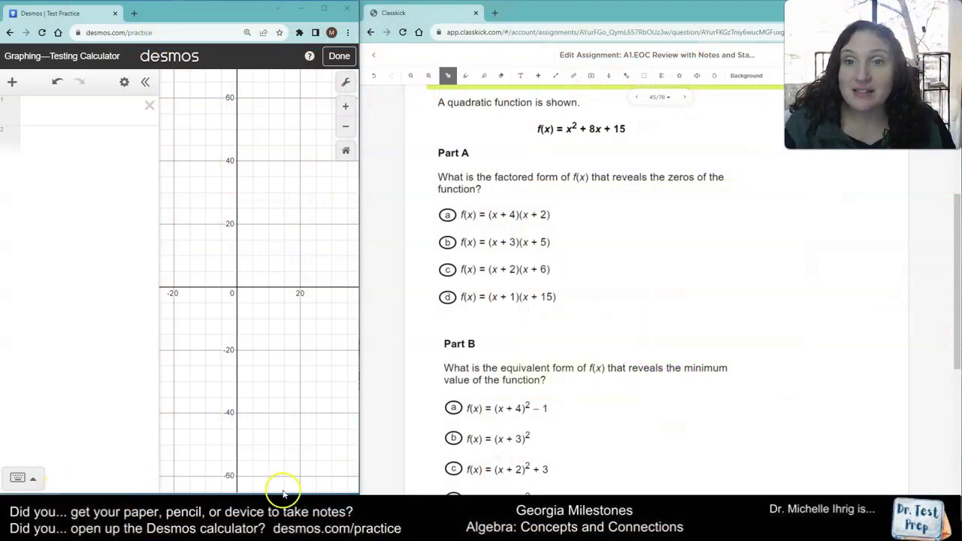
Scroll up to the Factoring Polynomials - EOC Style banner and switch to the Pen tool.
{"action": "scroll", "coordinate": [813, 366], "scroll_direction": "up", "scroll_amount": 1}
{"action": "scroll", "coordinate": [756, 315], "scroll_direction": "up", "scroll_amount": 2}
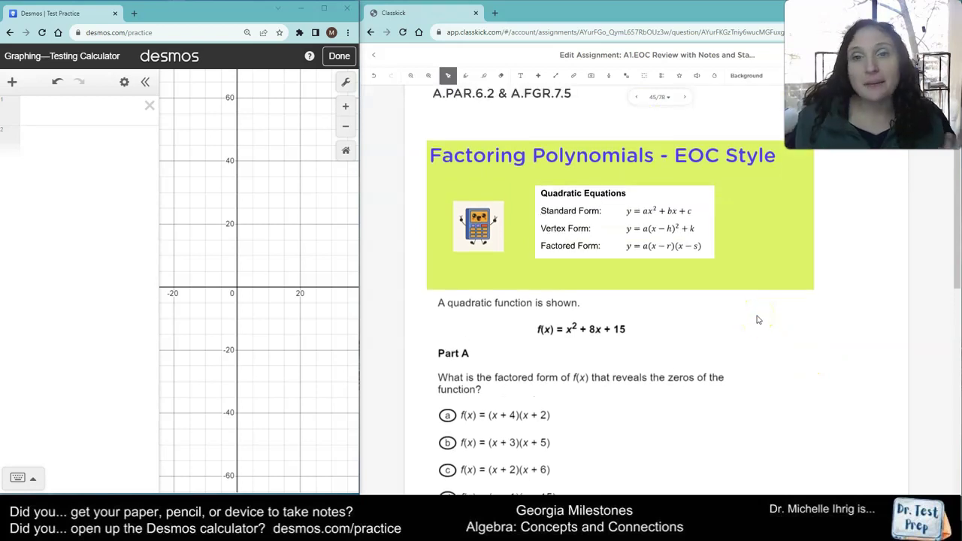
{"action": "left_click", "coordinate": [465, 75]}
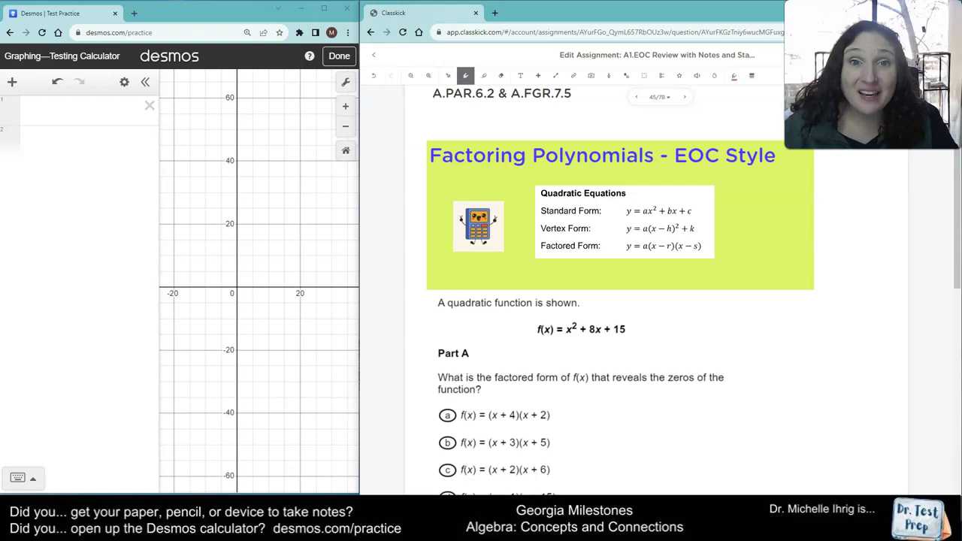
Handwrite 'vertex, max or min, axis sym' by Vertex Form and 'roots, solutions, zeros' under Factored Form, then mark Part A.
{"action": "left_click_drag", "start_coordinate": [701, 229], "coordinate": [740, 224]}
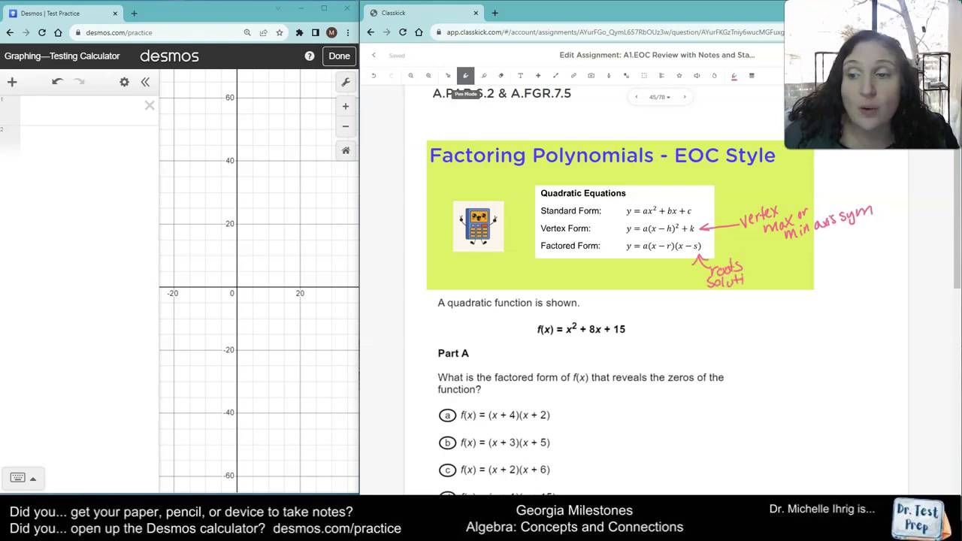
{"action": "left_click_drag", "start_coordinate": [713, 295], "coordinate": [723, 301]}
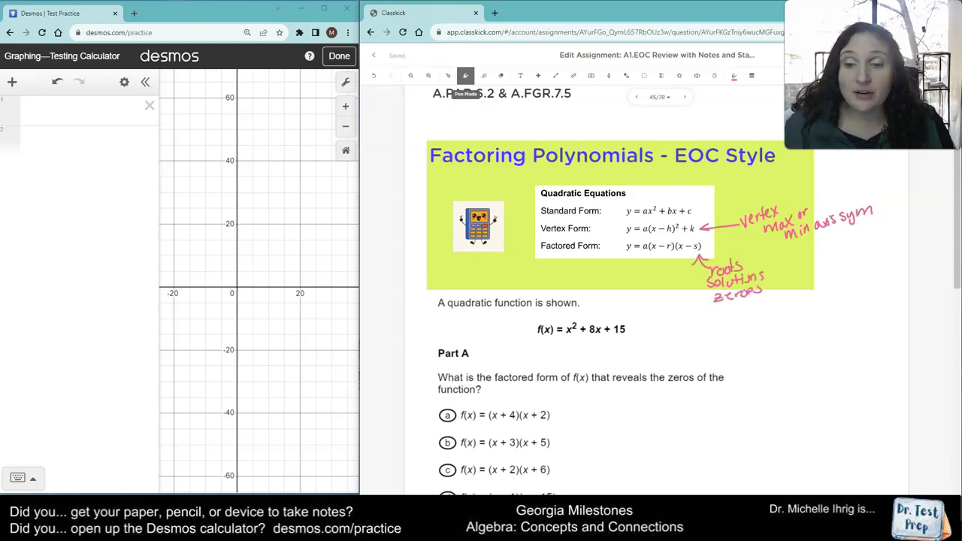
{"action": "left_click_drag", "start_coordinate": [573, 392], "coordinate": [579, 495]}
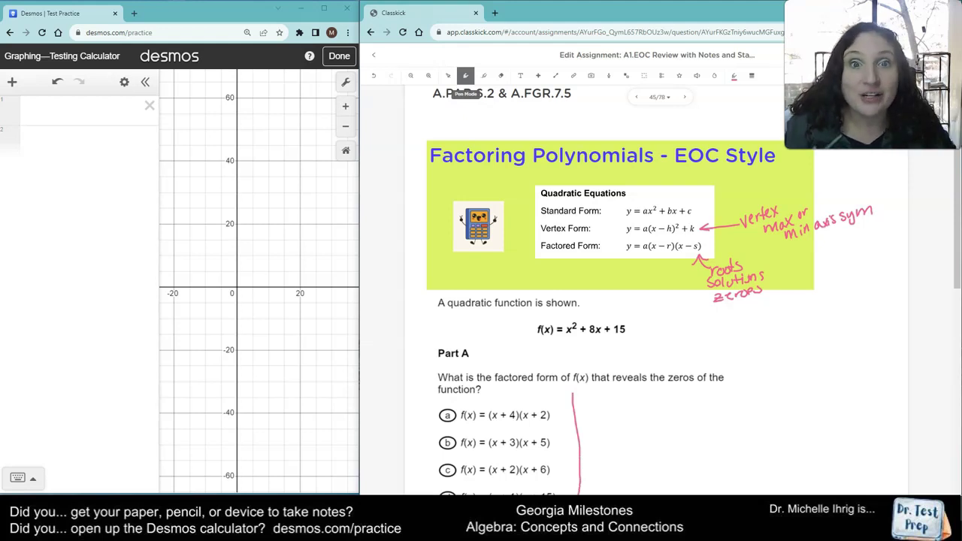
Enter f(x)=x^2+8x+15 and a(x)=(x+4)(x+2) as the first two Desmos expressions.
{"action": "left_click", "coordinate": [67, 107]}
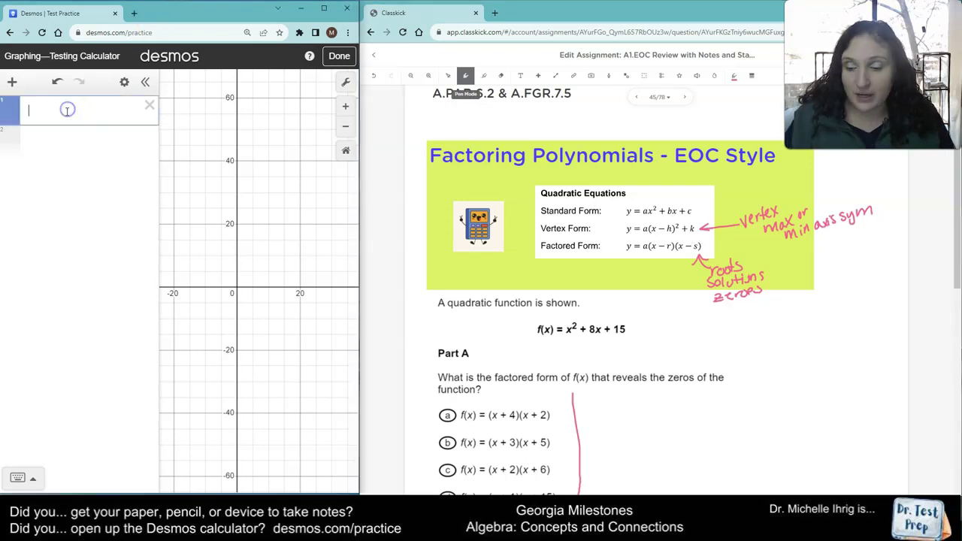
{"action": "type", "text": "f(x)"}
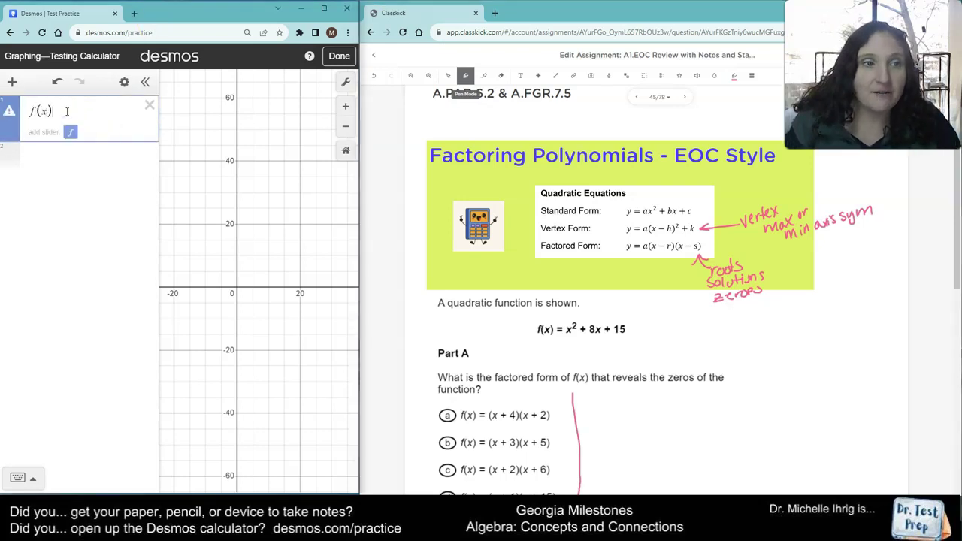
{"action": "type", "text": "=x"}
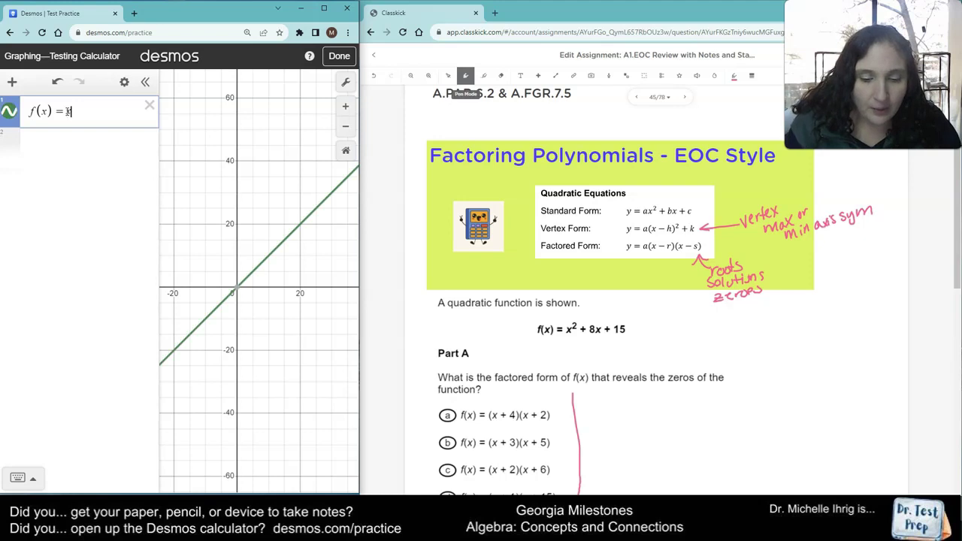
{"action": "type", "text": "^2+8x+15"}
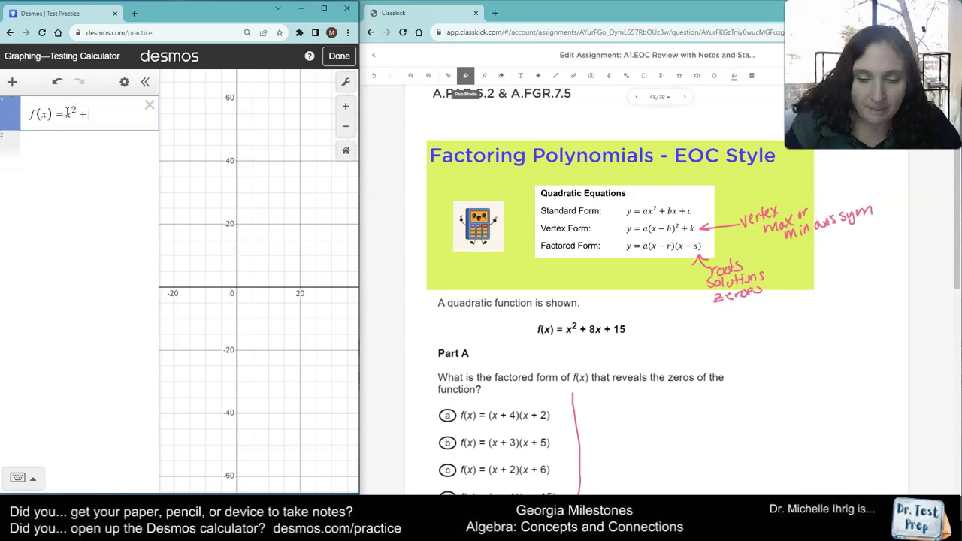
{"action": "key", "text": "Return"}
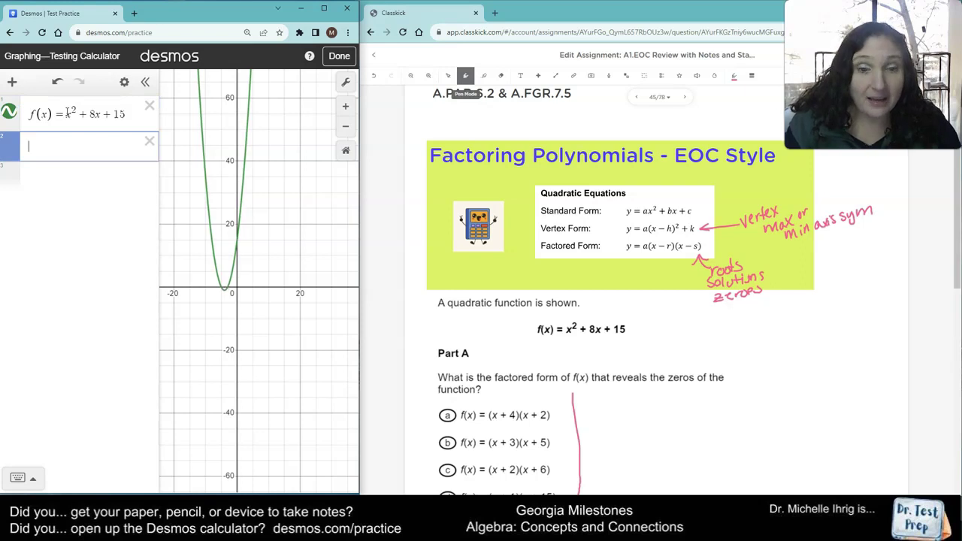
{"action": "type", "text": "a"}
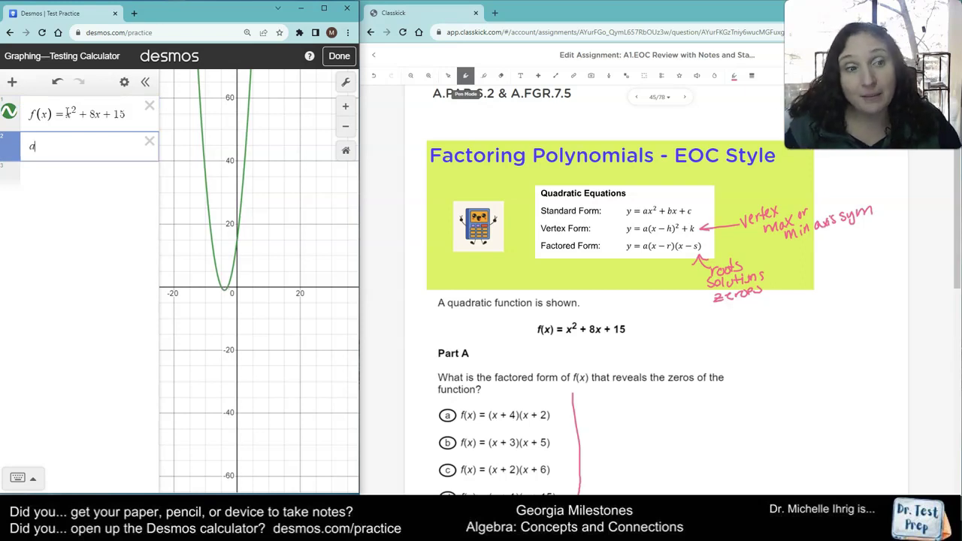
{"action": "type", "text": "(x)="}
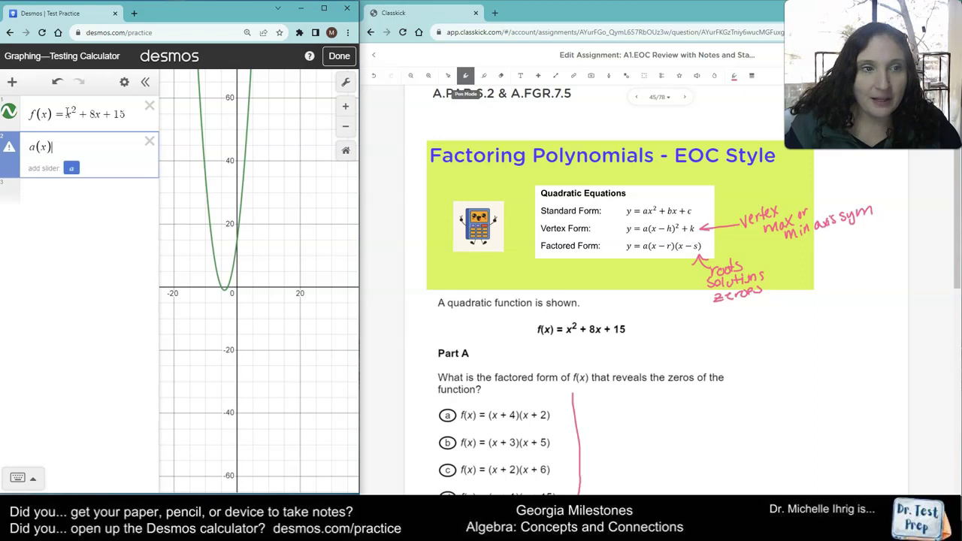
{"action": "type", "text": "(x+4)("}
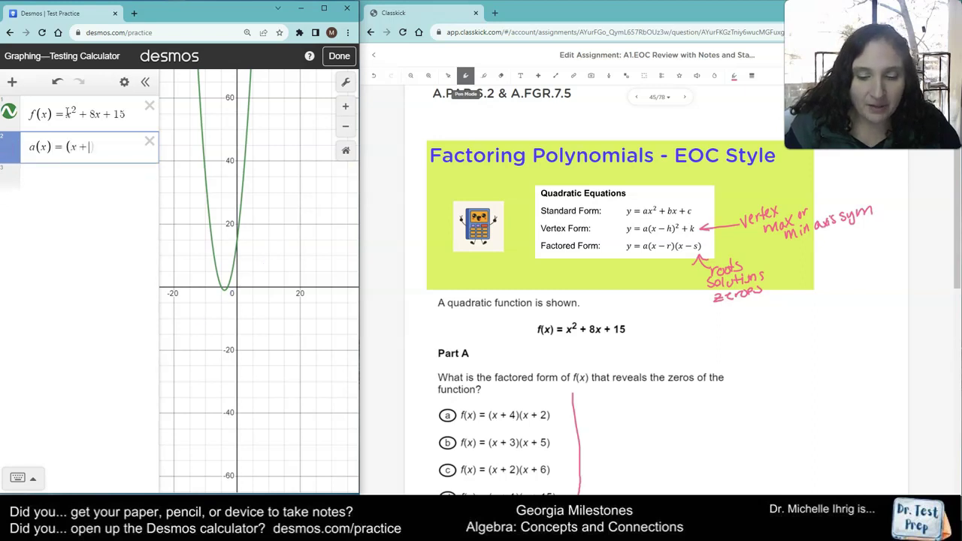
{"action": "type", "text": "x+2)"}
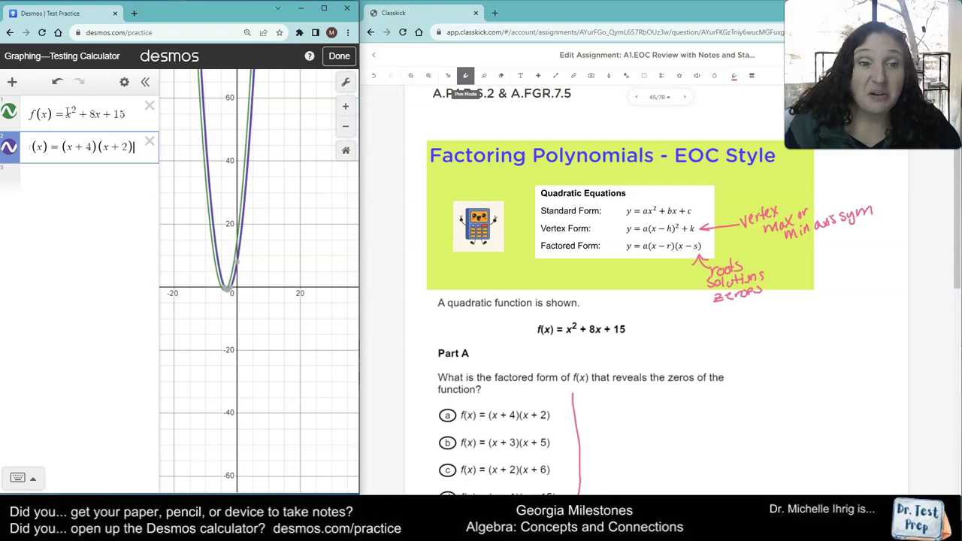
{"action": "key", "text": "Return"}
Graph b(x)=(x+3)(x+5), hide a(x), and zoom in around the vertex.
{"action": "type", "text": "b(x) = "}
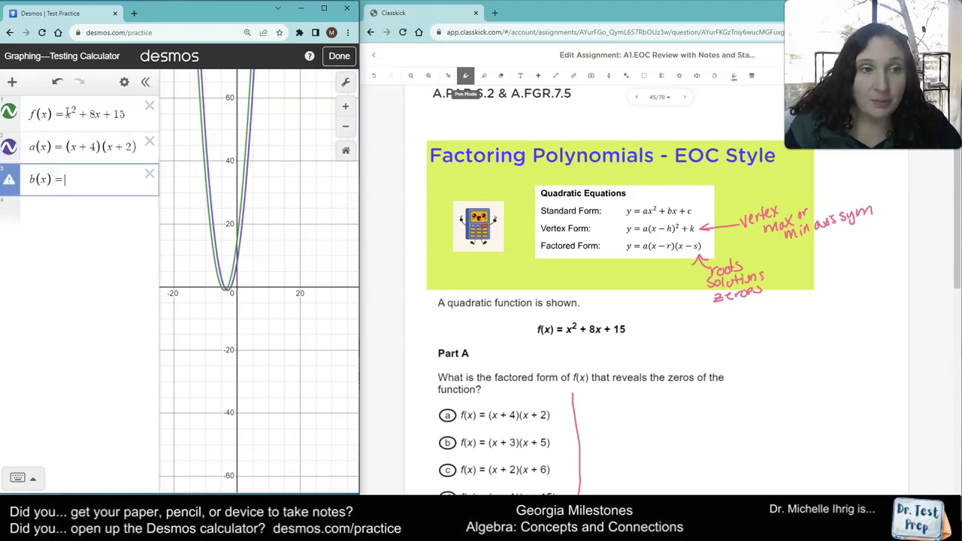
{"action": "type", "text": "(x +"}
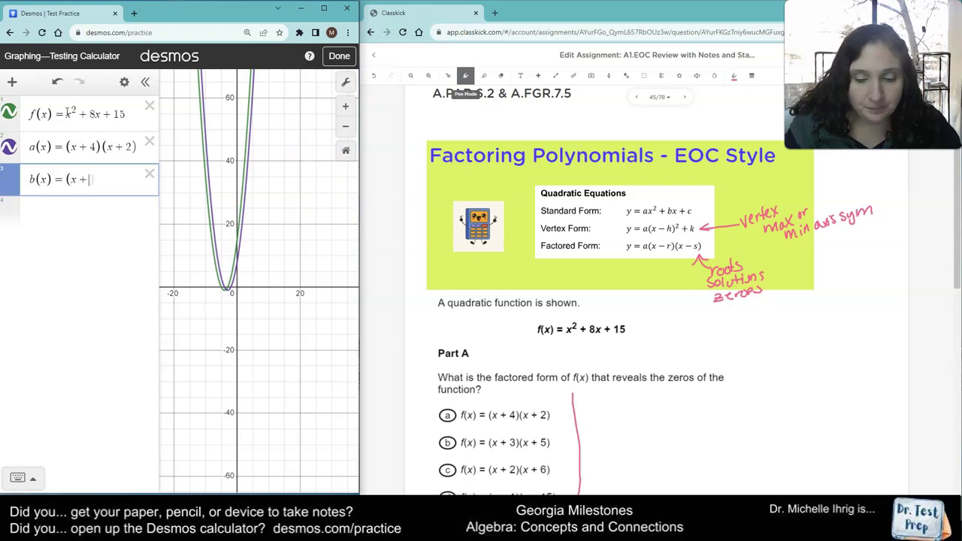
{"action": "type", "text": " 3)(x + 5"}
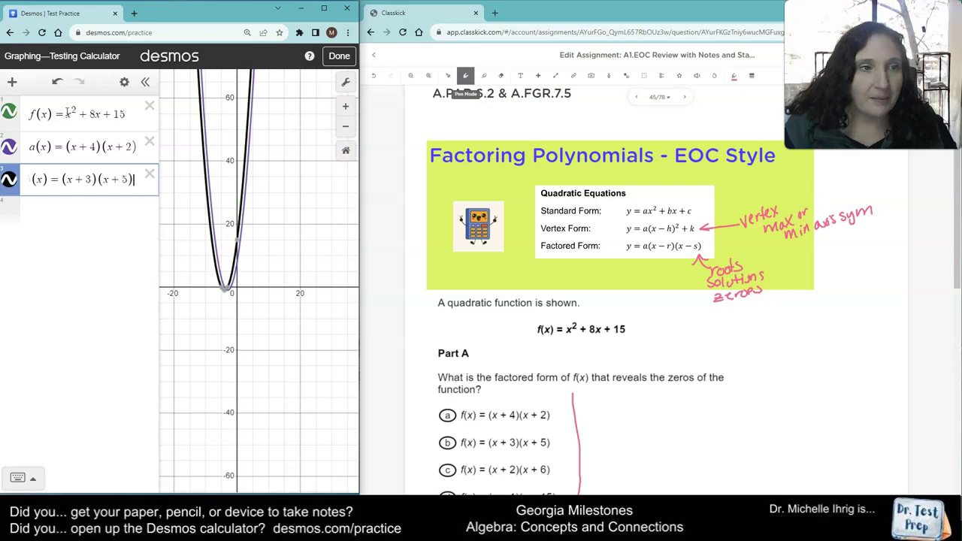
{"action": "left_click", "coordinate": [6, 150]}
{"action": "scroll", "coordinate": [260, 259], "scroll_direction": "up", "scroll_amount": 3}
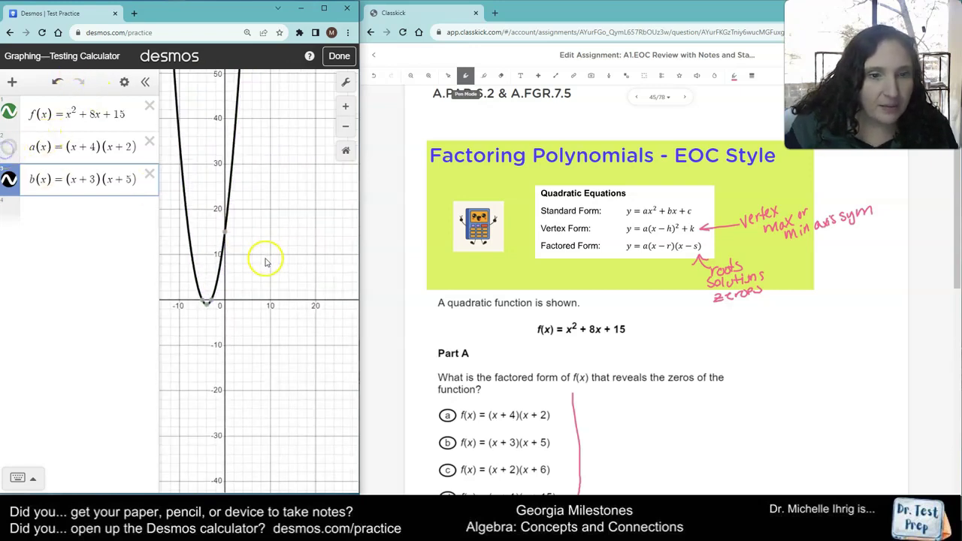
{"action": "left_click_drag", "start_coordinate": [260, 264], "coordinate": [193, 210]}
{"action": "scroll", "coordinate": [215, 215], "scroll_direction": "up", "scroll_amount": 2}
Toggle b(x) off and on to confirm it lies exactly on f(x).
{"action": "left_click", "coordinate": [8, 182]}
{"action": "left_click", "coordinate": [8, 182]}
{"action": "left_click", "coordinate": [8, 182]}
{"action": "left_click", "coordinate": [9, 182]}
{"action": "left_click", "coordinate": [8, 182]}
{"action": "left_click", "coordinate": [8, 182]}
Add choice c as c(x)=(x+2)(x+6).
{"action": "scroll", "coordinate": [601, 176], "scroll_direction": "down", "scroll_amount": 3}
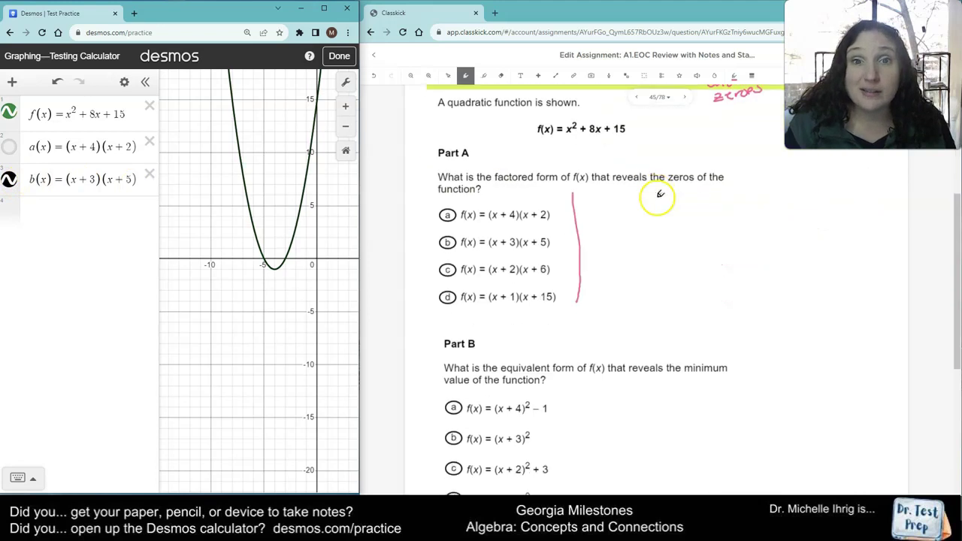
{"action": "left_click", "coordinate": [60, 201]}
{"action": "type", "text": "c(x)="}
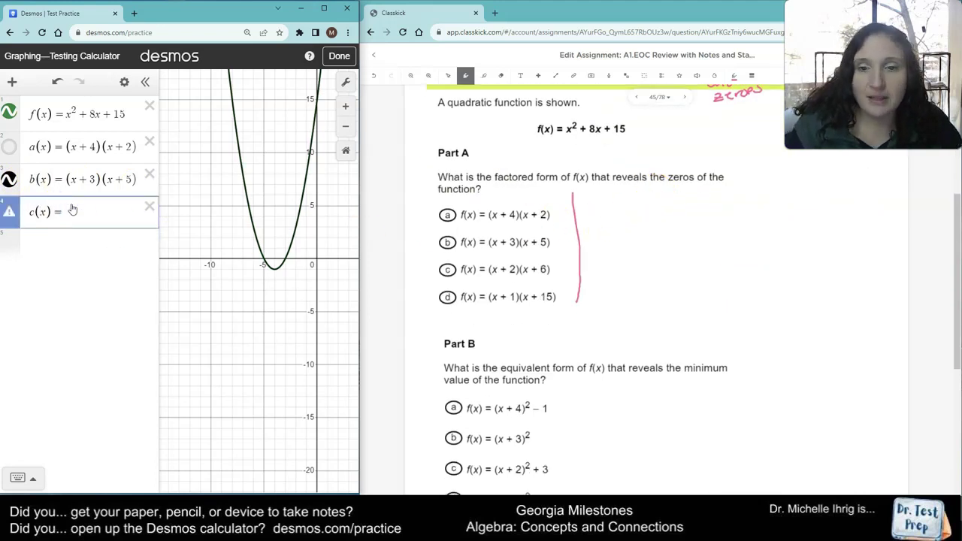
{"action": "type", "text": "(x + 2)("}
{"action": "key", "text": "BackSpace"}
{"action": "type", "text": "(x + "}
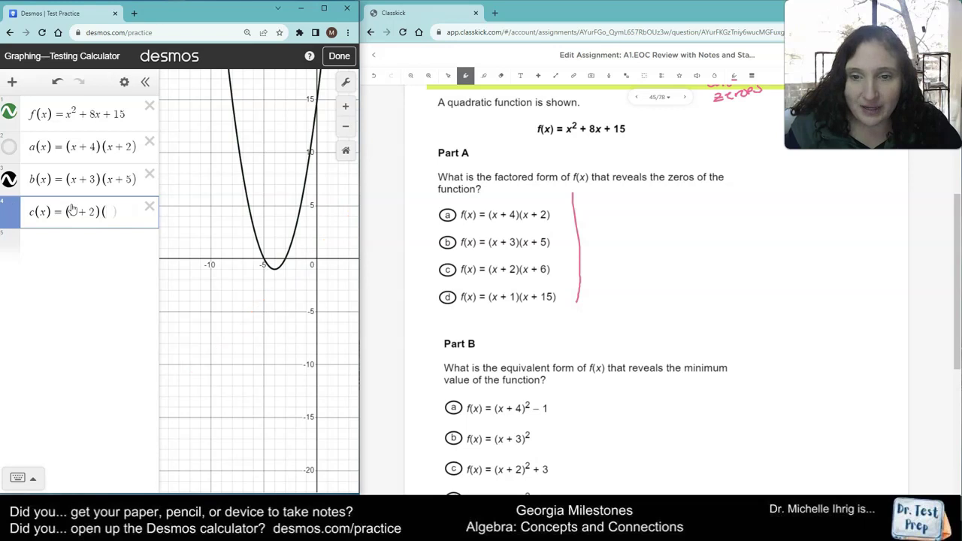
{"action": "type", "text": "6)"}
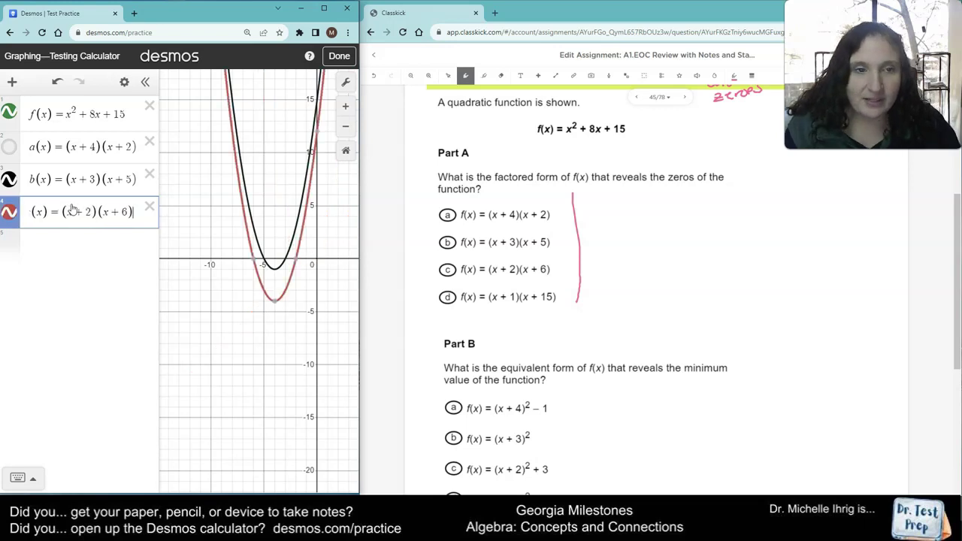
Add choice d as d(x)=(x+1)(x+15) in the fifth row.
{"action": "left_click", "coordinate": [81, 239]}
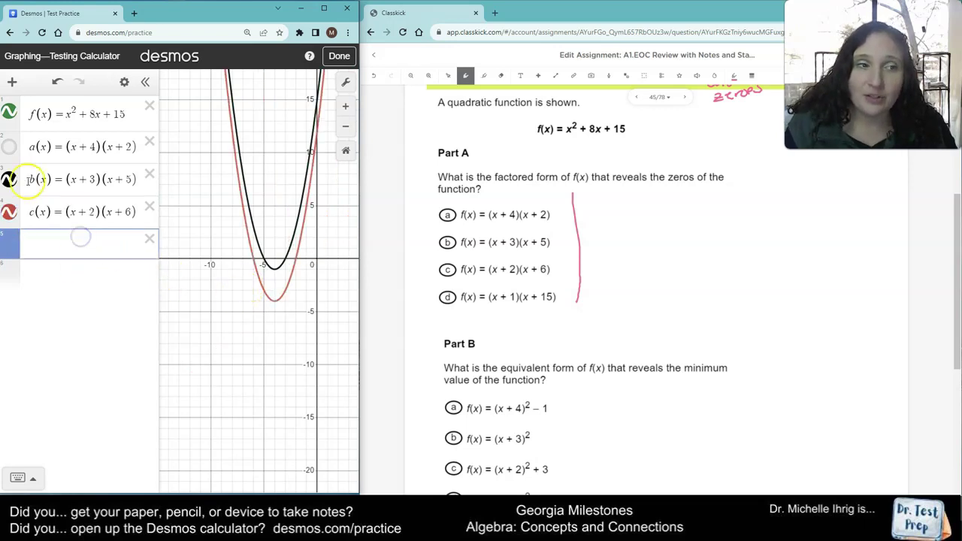
{"action": "type", "text": "D(x"}
{"action": "key", "text": "BackSpace"}
{"action": "key", "text": "BackSpace"}
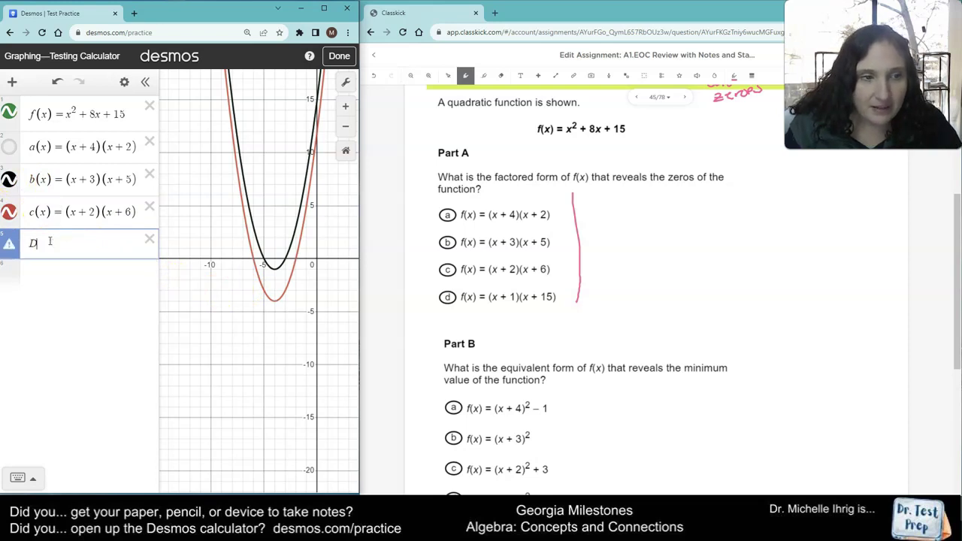
{"action": "key", "text": "BackSpace"}
{"action": "type", "text": "s"}
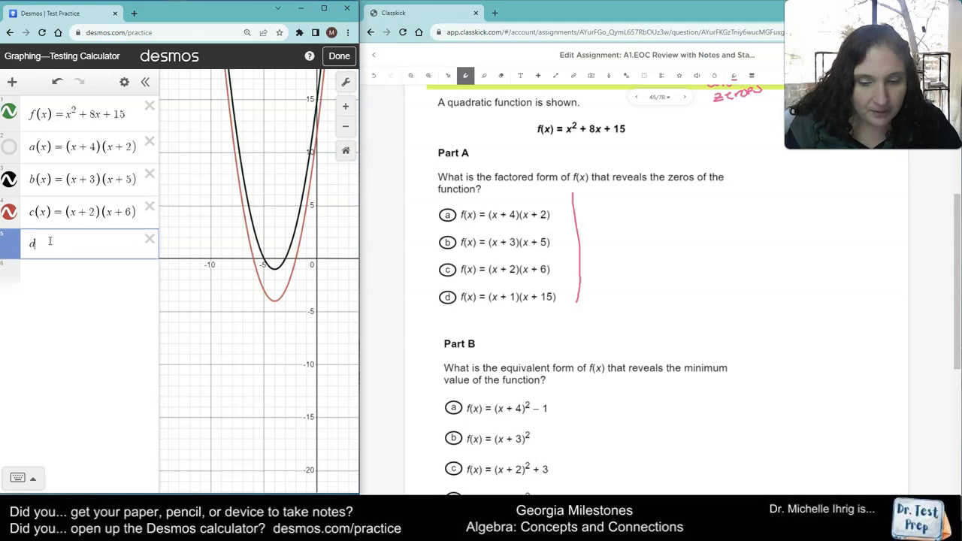
{"action": "type", "text": "(x)=(x+1)(x+15)"}
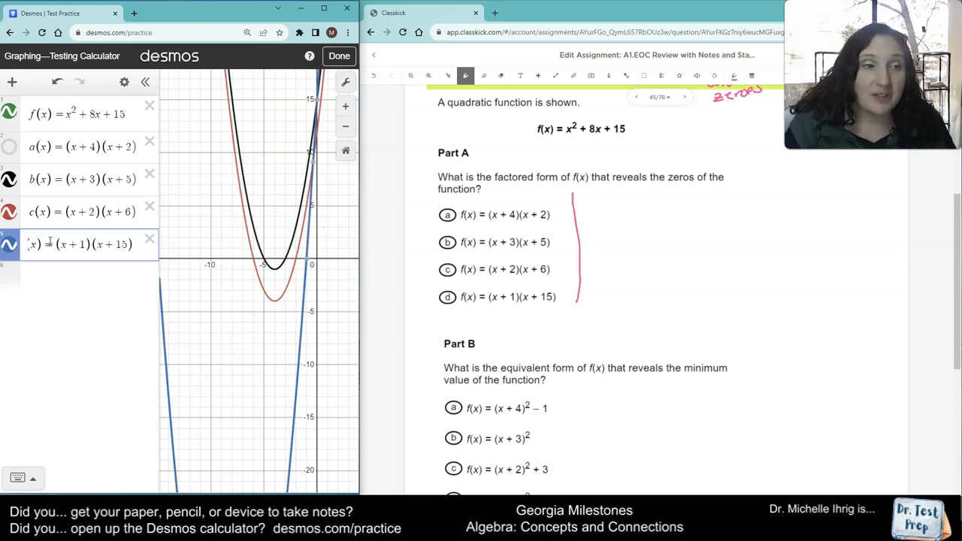
Hide c(x) and d(x), then flash b(x) to confirm it overlaps f.
{"action": "left_click", "coordinate": [9, 212]}
{"action": "left_click", "coordinate": [8, 246]}
{"action": "left_click", "coordinate": [9, 181]}
{"action": "left_click", "coordinate": [9, 180]}
{"action": "left_click", "coordinate": [9, 180]}
{"action": "left_click", "coordinate": [9, 180]}
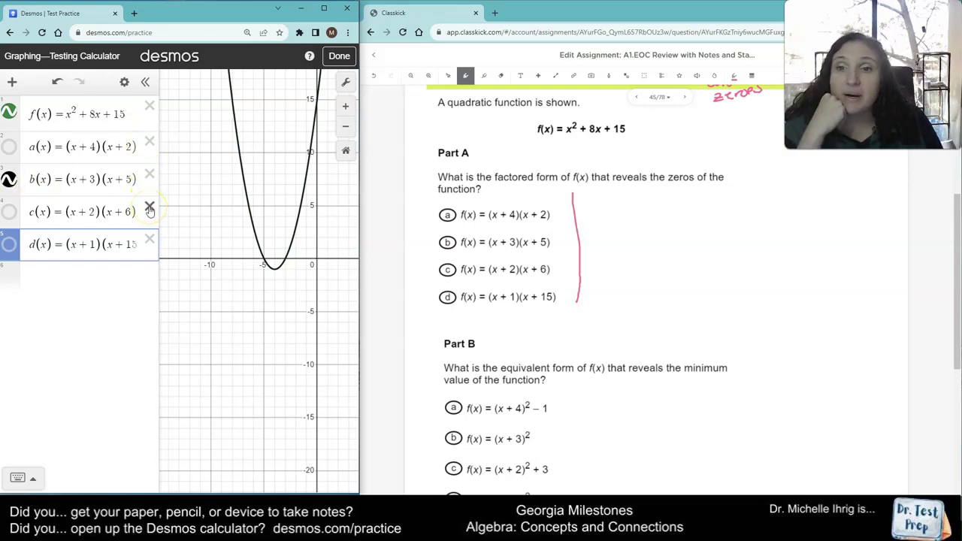
Redefine a(x) as the vertex-form candidate (x+4)^2-1.
{"action": "scroll", "coordinate": [616, 225], "scroll_direction": "up", "scroll_amount": 2}
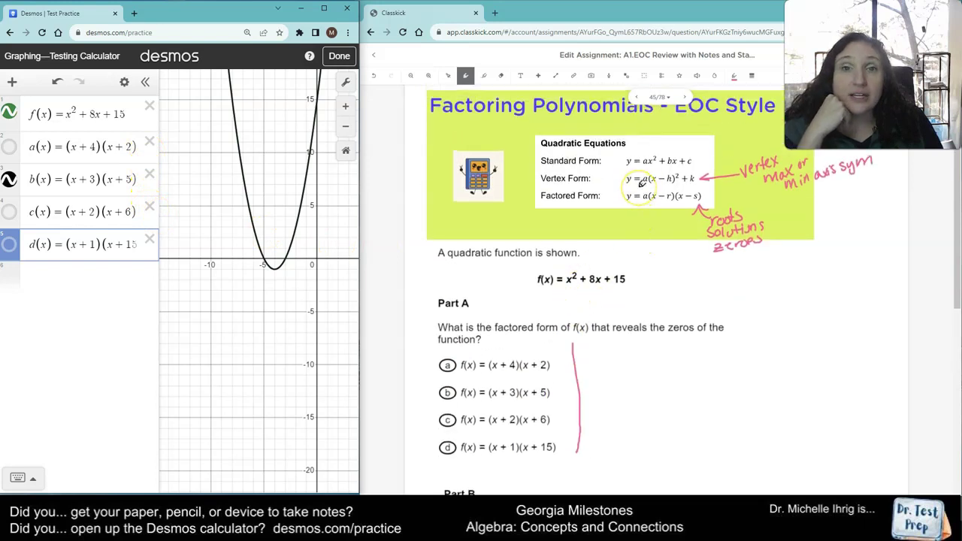
{"action": "scroll", "coordinate": [641, 182], "scroll_direction": "down", "scroll_amount": 3}
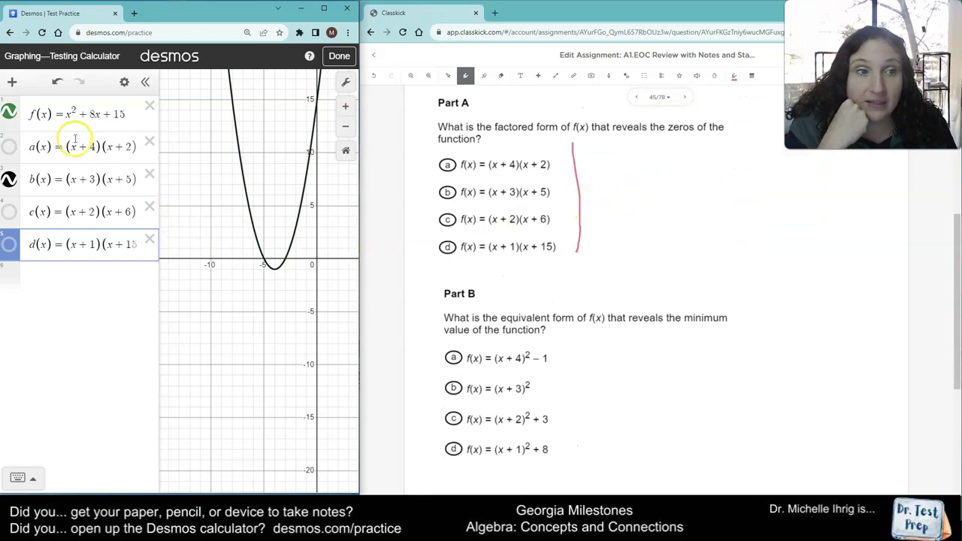
{"action": "left_click_drag", "start_coordinate": [70, 143], "coordinate": [119, 148]}
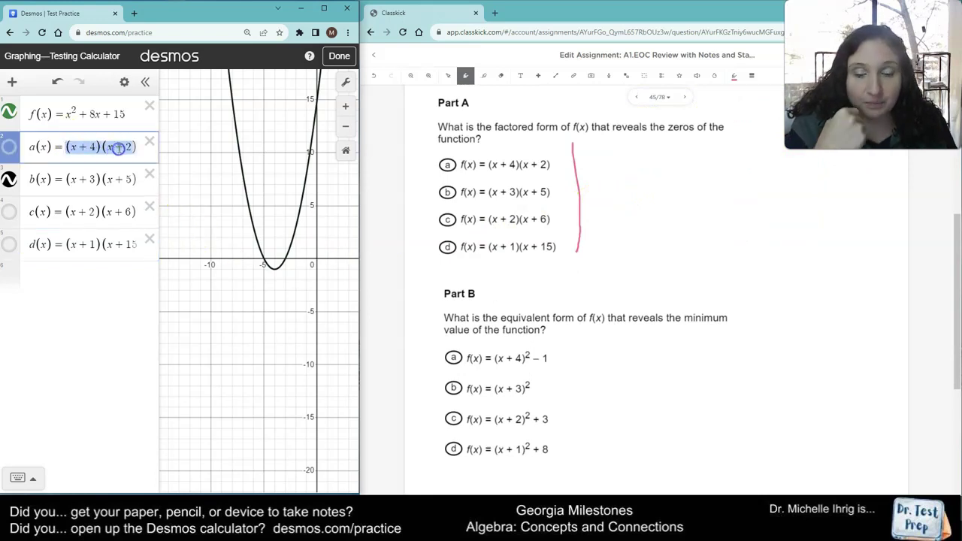
{"action": "key", "text": "BackSpace"}
{"action": "type", "text": "(x + 4)"}
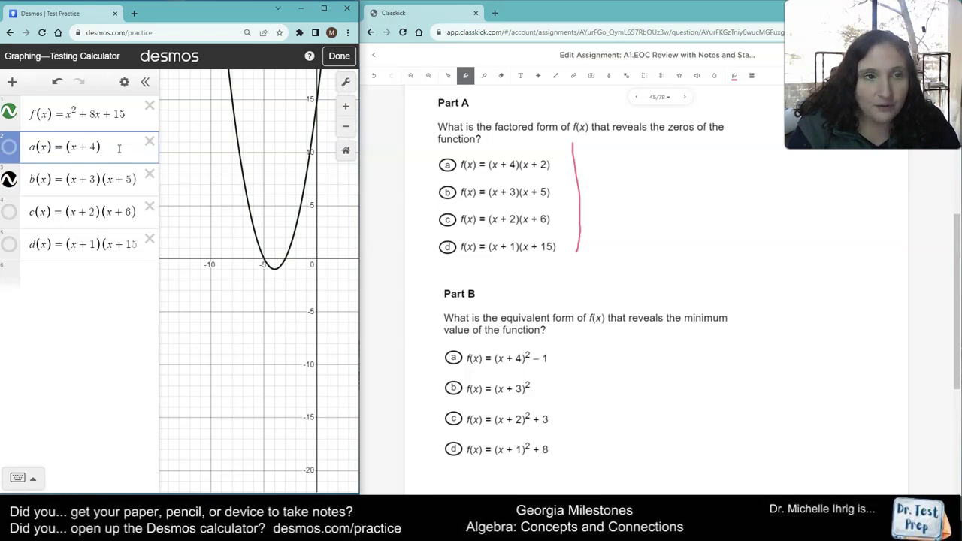
{"action": "type", "text": "^2"}
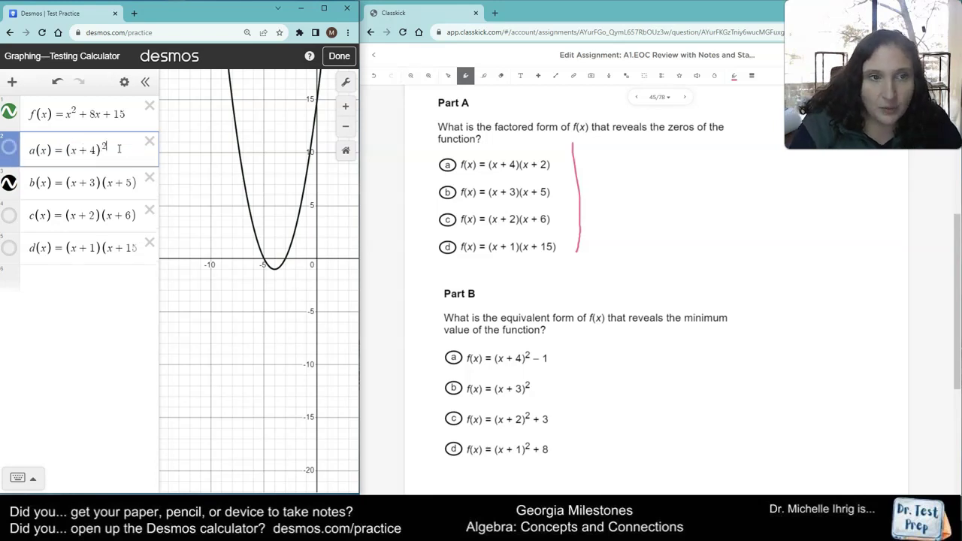
{"action": "key", "text": "Right"}
{"action": "type", "text": "-1"}
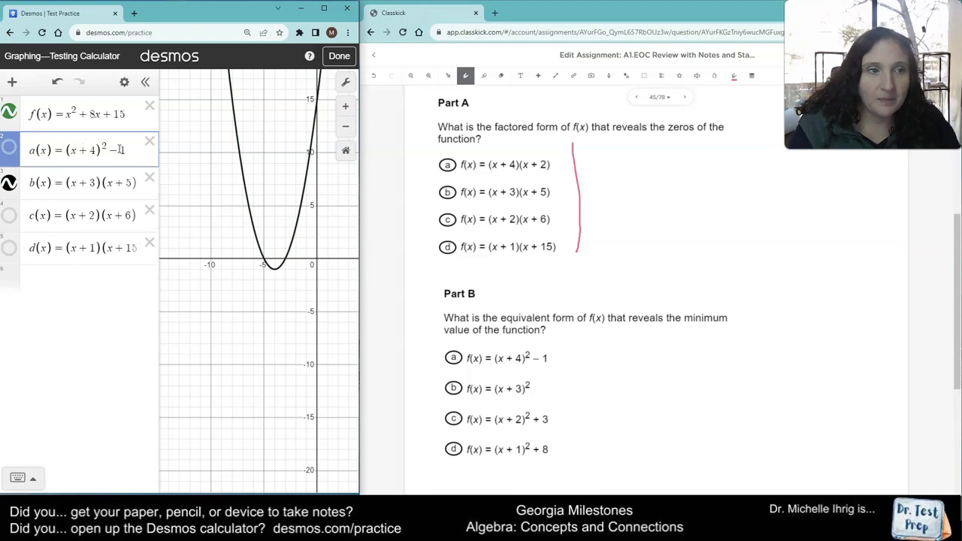
Show a(x), hide b(x), and toggle a(x) to confirm it coincides with f.
{"action": "left_click", "coordinate": [9, 148]}
{"action": "left_click", "coordinate": [10, 180]}
{"action": "left_click", "coordinate": [9, 149]}
{"action": "left_click", "coordinate": [8, 149]}
{"action": "left_click", "coordinate": [8, 150]}
{"action": "left_click", "coordinate": [8, 149]}
{"action": "left_click", "coordinate": [8, 149]}
{"action": "left_click", "coordinate": [8, 150]}
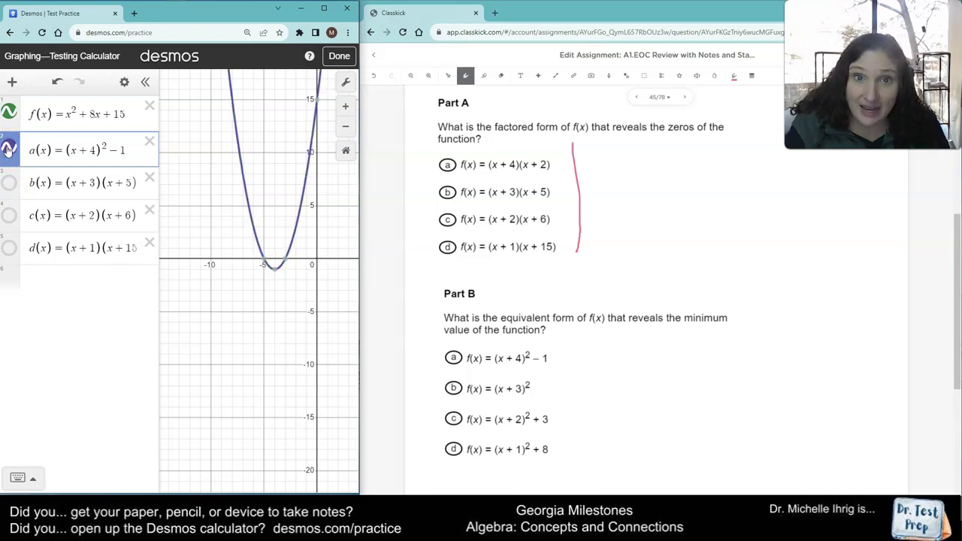
Hide a(x), rewrite b(x) as (x+3)^2, and compare its graph against f.
{"action": "left_click", "coordinate": [9, 150]}
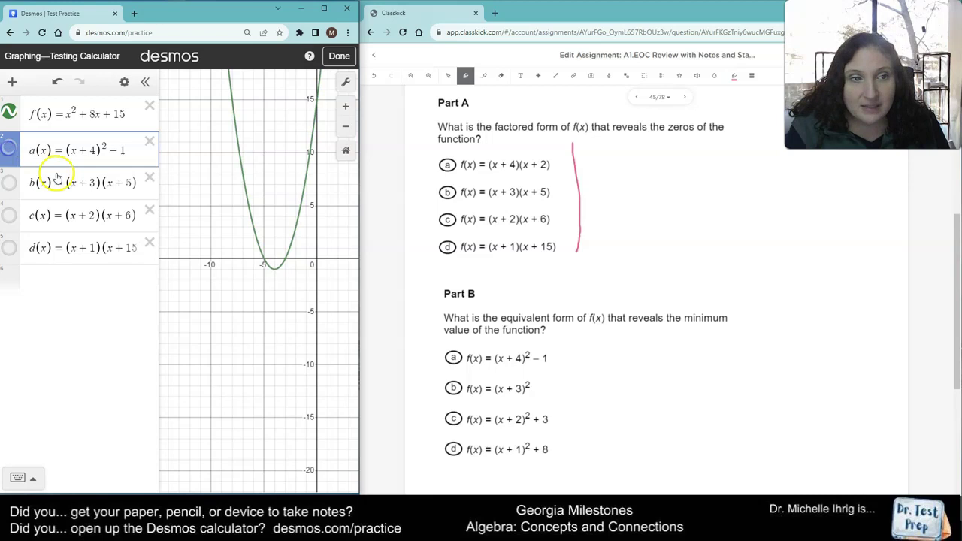
{"action": "left_click_drag", "start_coordinate": [103, 183], "coordinate": [153, 184]}
{"action": "key", "text": "BackSpace"}
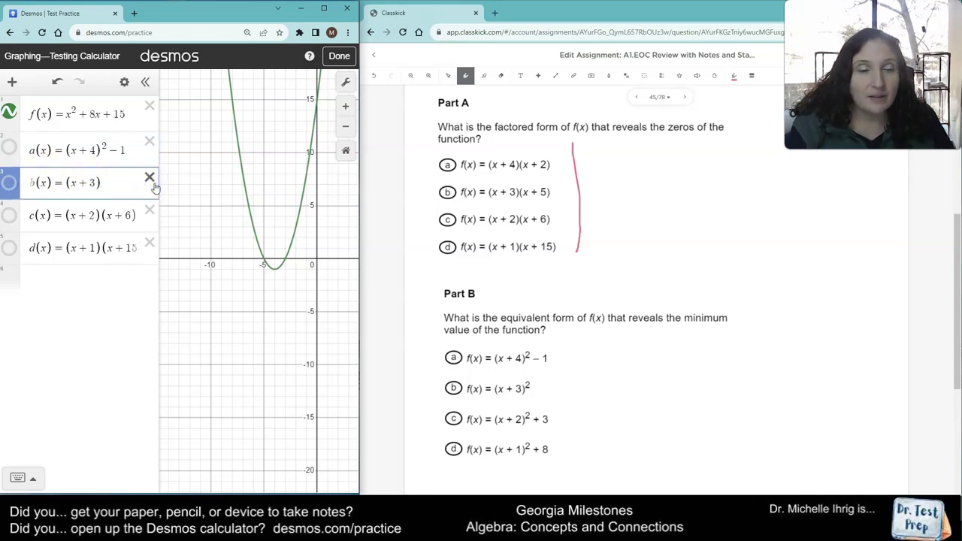
{"action": "type", "text": "^2"}
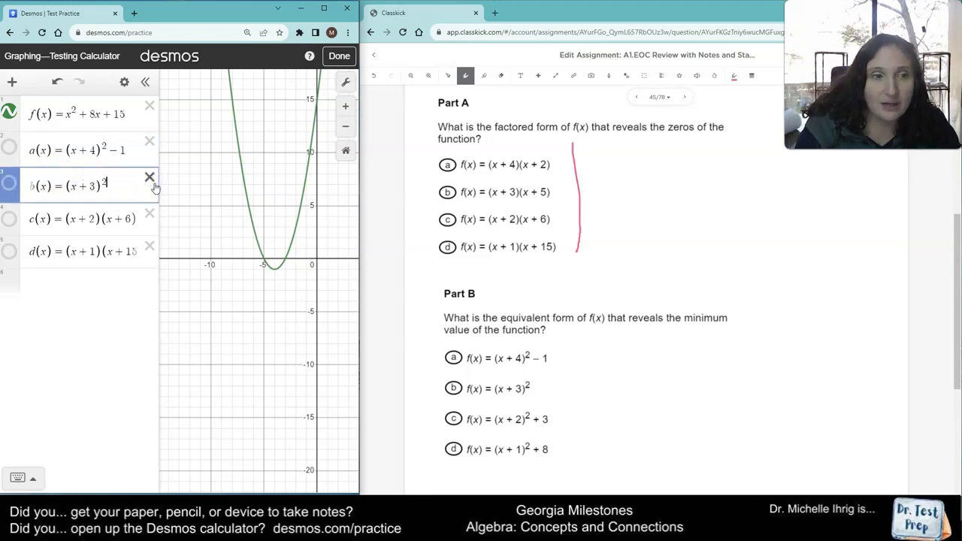
{"action": "left_click", "coordinate": [9, 184]}
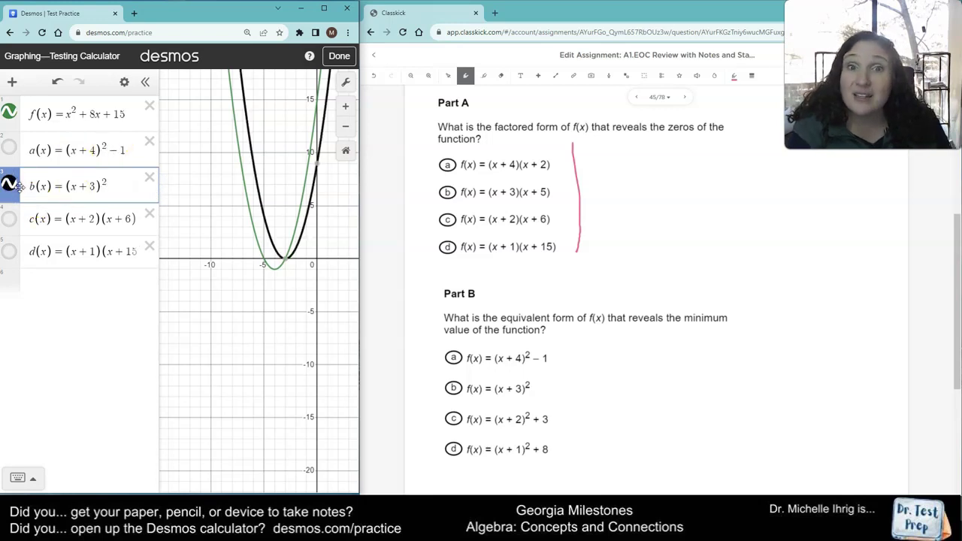
{"action": "left_click", "coordinate": [9, 184]}
Show a(x) again and delete c(x)'s expression.
{"action": "left_click", "coordinate": [10, 151]}
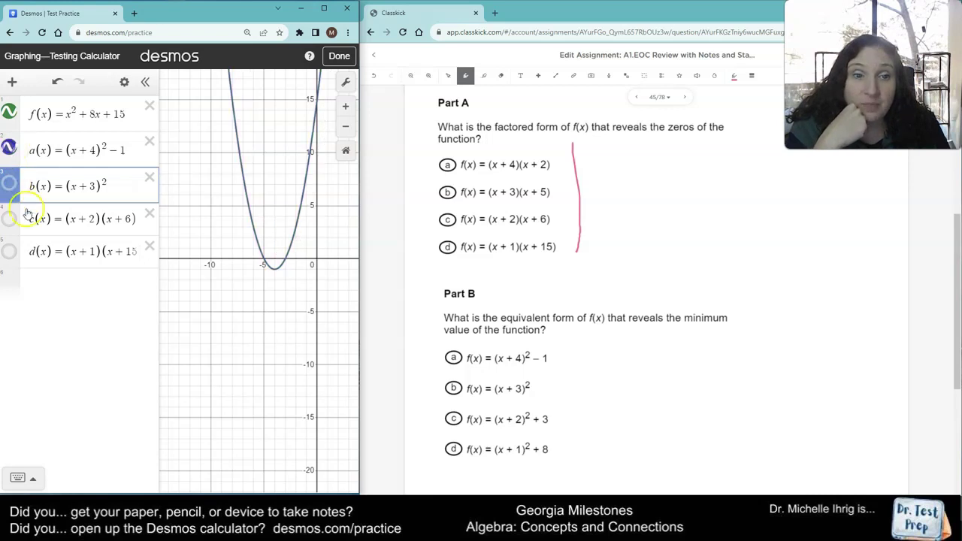
{"action": "mouse_move", "coordinate": [85, 219]}
{"action": "left_mouse_down"}
{"action": "mouse_move", "coordinate": [69, 219]}
{"action": "mouse_move", "coordinate": [122, 217]}
{"action": "left_mouse_up"}
{"action": "key", "text": "BackSpace"}
{"action": "key", "text": "BackSpace"}
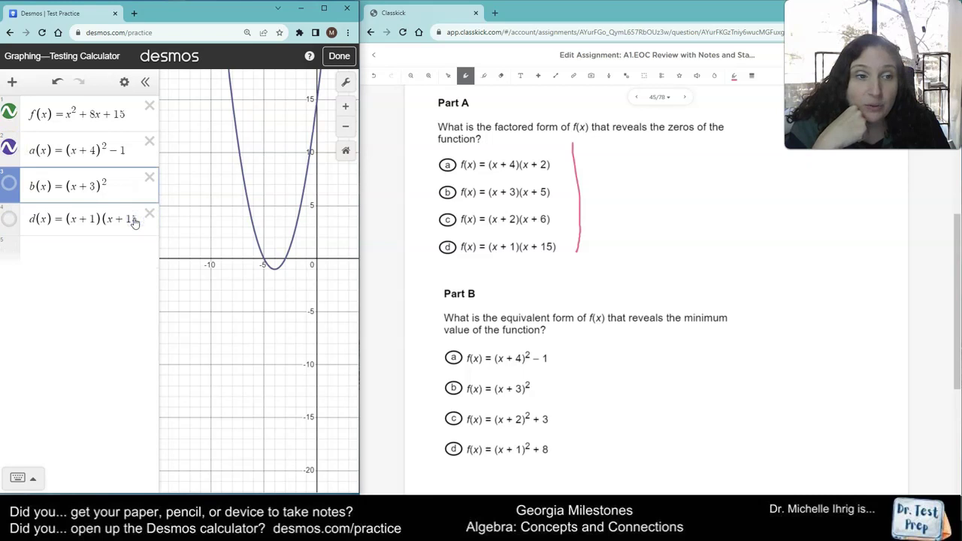
Undo the deletion and rewrite c(x) as (x+2)^2+3.
{"action": "left_click", "coordinate": [56, 81]}
{"action": "left_click_drag", "start_coordinate": [111, 214], "coordinate": [133, 219]}
{"action": "key", "text": "BackSpace"}
{"action": "key", "text": "BackSpace"}
{"action": "key", "text": "BackSpace"}
{"action": "key", "text": "BackSpace"}
{"action": "key", "text": "BackSpace"}
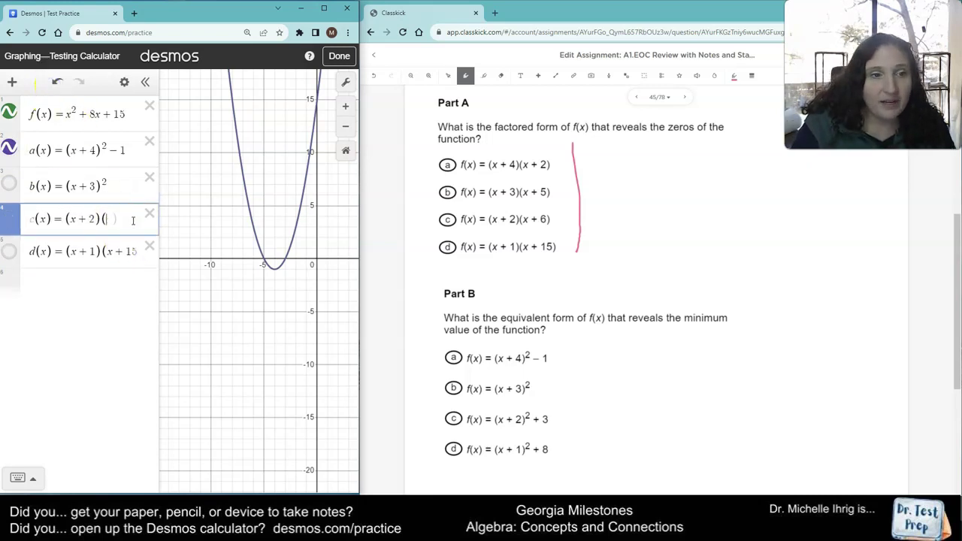
{"action": "type", "text": "^2 "}
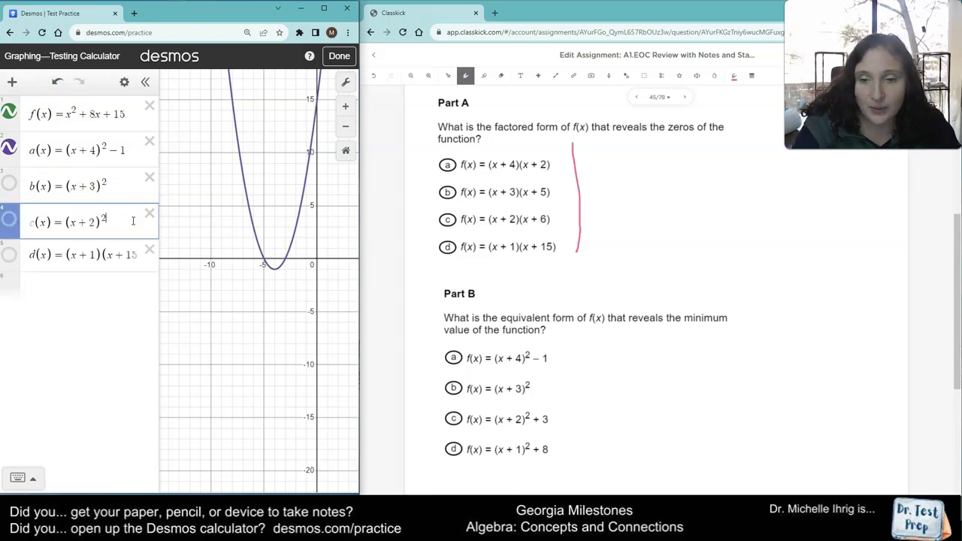
{"action": "type", "text": "+ 3"}
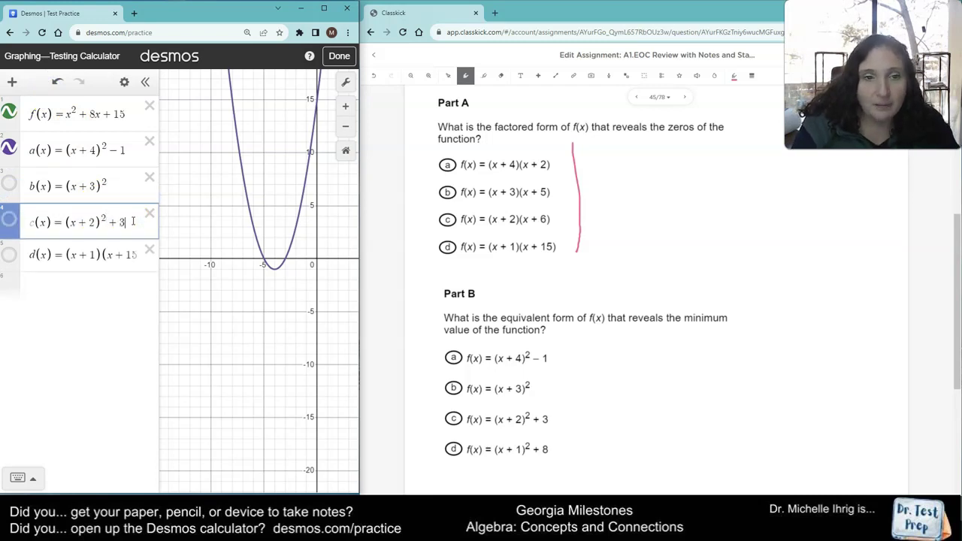
Graph c(x) beside a(x), zooming out and back in to compare vertices.
{"action": "left_click", "coordinate": [233, 343]}
{"action": "scroll", "coordinate": [247, 340], "scroll_direction": "down", "scroll_amount": 5}
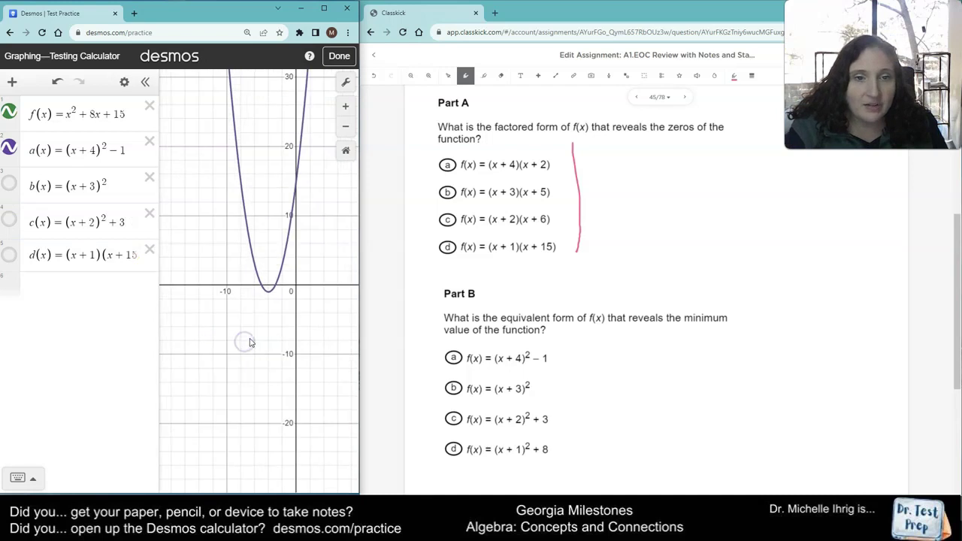
{"action": "left_click", "coordinate": [11, 222]}
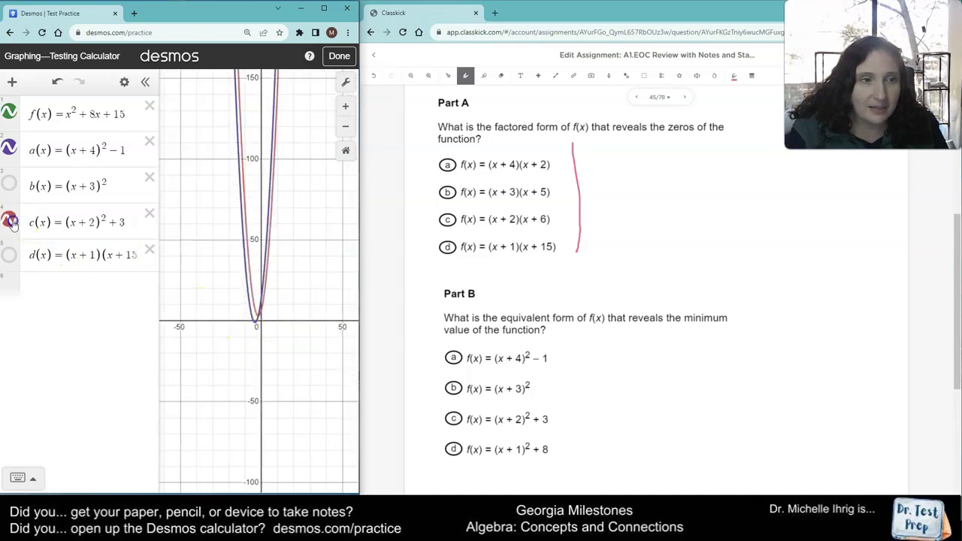
{"action": "scroll", "coordinate": [279, 323], "scroll_direction": "up", "scroll_amount": 1}
{"action": "scroll", "coordinate": [280, 325], "scroll_direction": "up", "scroll_amount": 4}
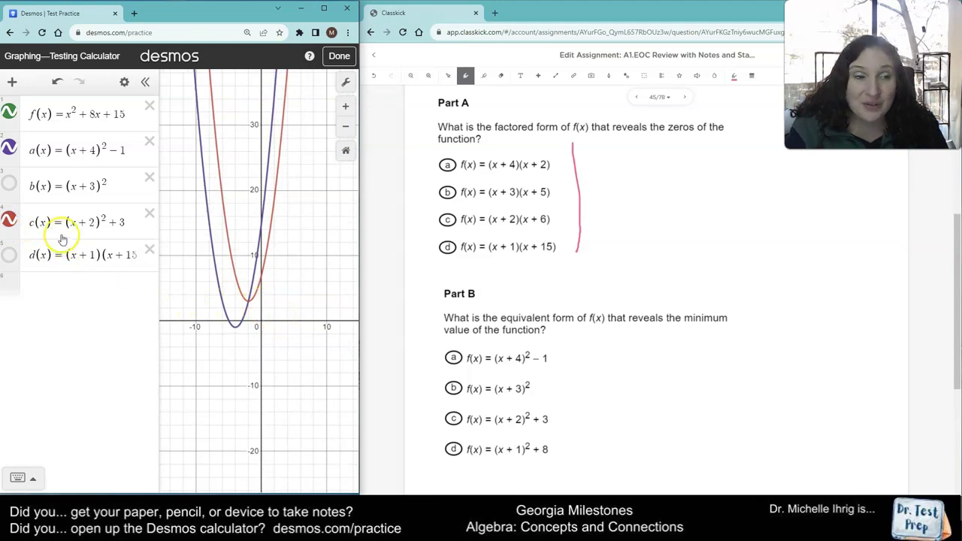
Hide c(x), show d(x), and rewrite d(x) as (x+1)^2+8.
{"action": "left_click", "coordinate": [11, 222]}
{"action": "left_click", "coordinate": [9, 255]}
{"action": "left_click", "coordinate": [97, 254]}
{"action": "key", "text": "BackSpace"}
{"action": "key", "text": "BackSpace"}
{"action": "key", "text": "BackSpace"}
{"action": "key", "text": "BackSpace"}
{"action": "key", "text": "Delete"}
{"action": "key", "text": "Delete"}
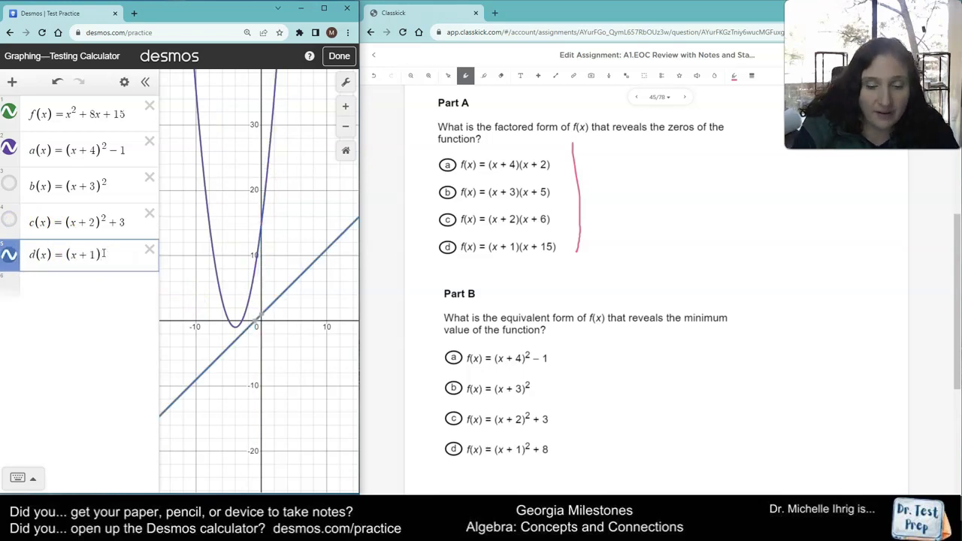
{"action": "type", "text": "^2"}
{"action": "key", "text": "Right"}
{"action": "type", "text": "+ 8"}
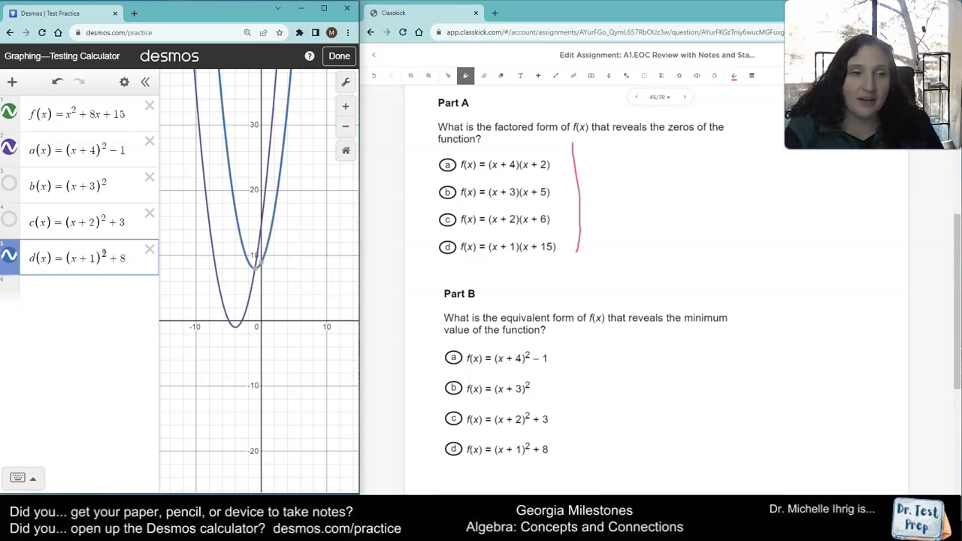
Hide d(x) and flash a(x) to confirm it overlaps f.
{"action": "left_click", "coordinate": [10, 258]}
{"action": "left_click", "coordinate": [7, 145]}
{"action": "left_click", "coordinate": [7, 145]}
{"action": "double_click", "coordinate": [8, 145]}
{"action": "left_click", "coordinate": [8, 145]}
{"action": "left_click", "coordinate": [7, 146]}
{"action": "left_click", "coordinate": [7, 145]}
{"action": "left_click", "coordinate": [7, 145]}
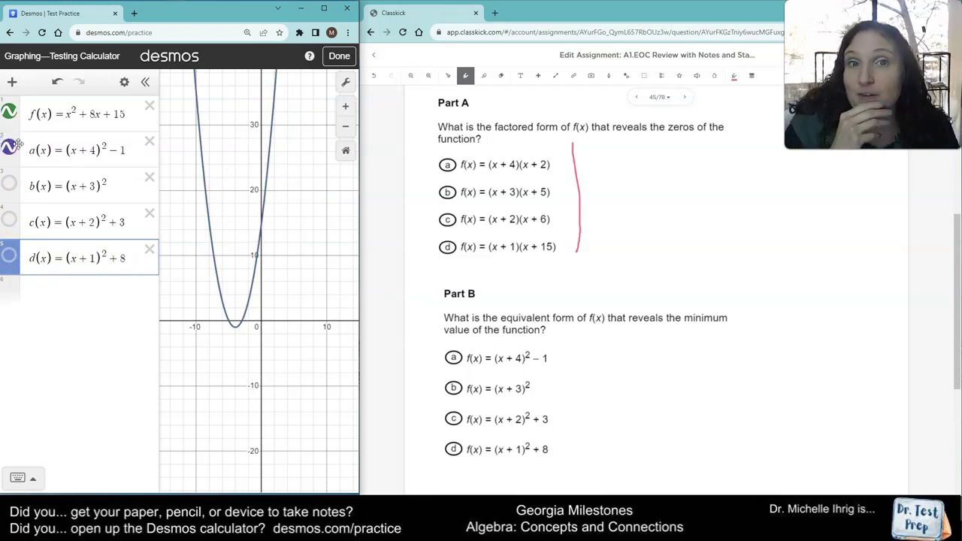